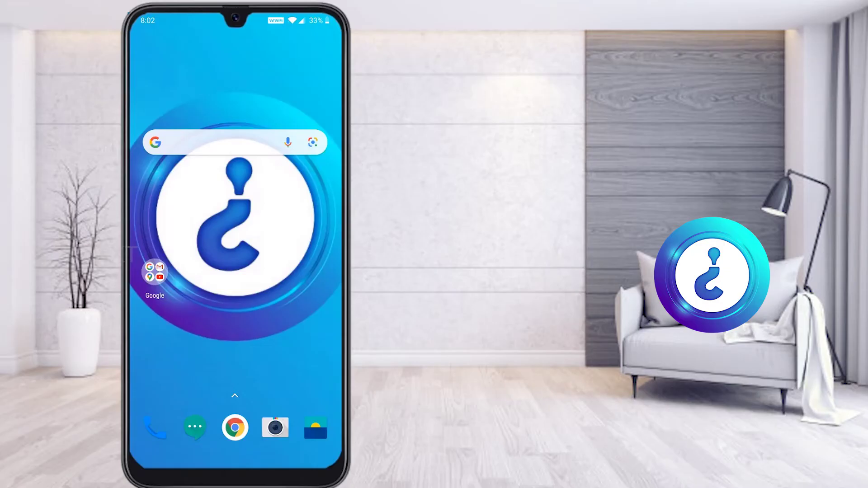
Swipe up from the home screen to show the app drawer with Gmail, Maps and Play Store
drag(235, 398, 235, 289)
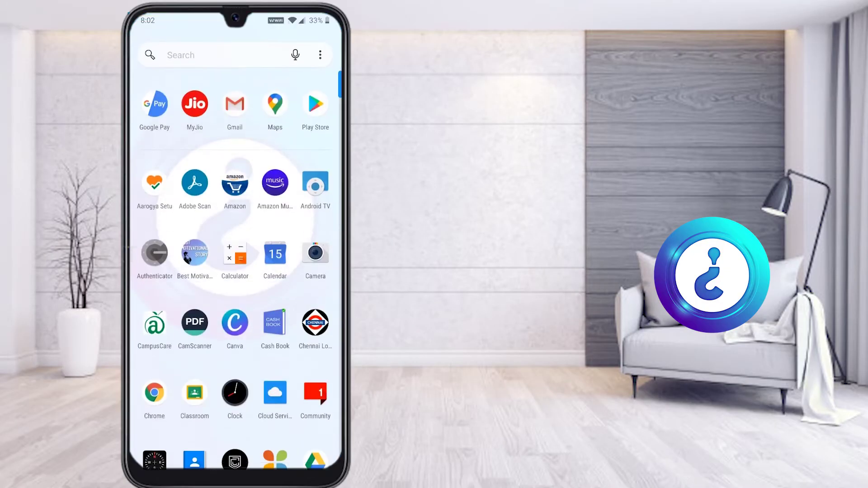
scroll(235, 271, down, 4)
In Classroom, open the XII A class's Marketing assignment worth 100 points
click(194, 208)
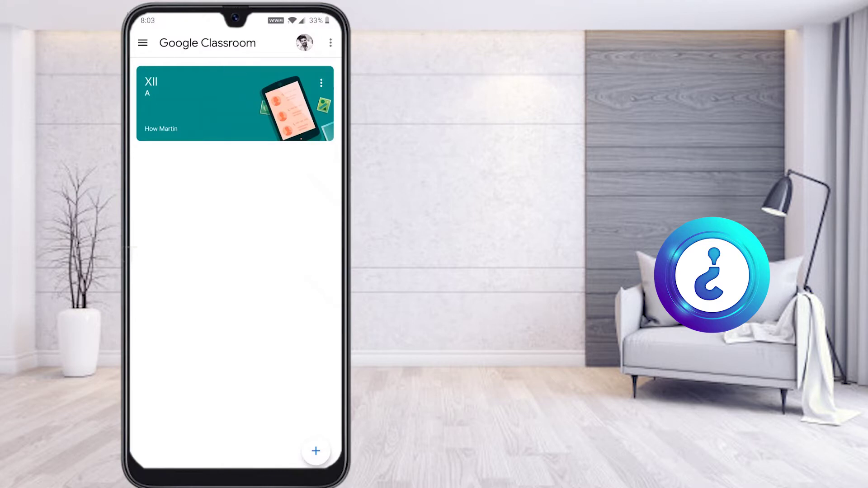
click(208, 104)
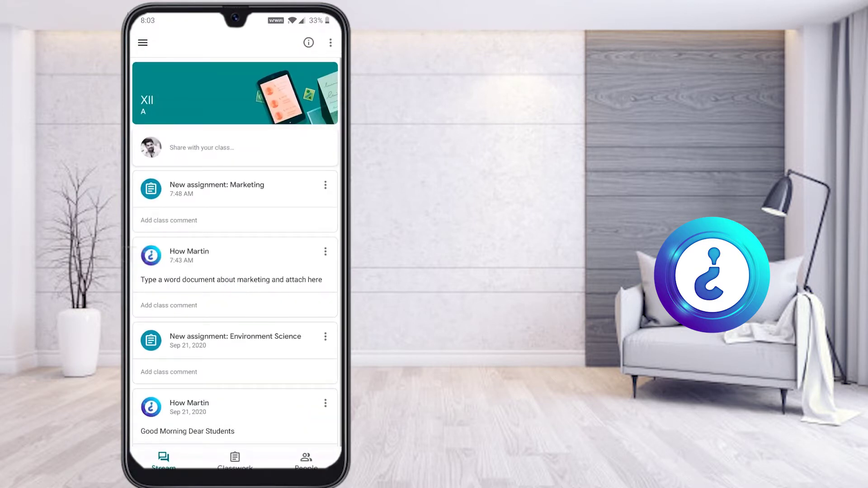
click(217, 185)
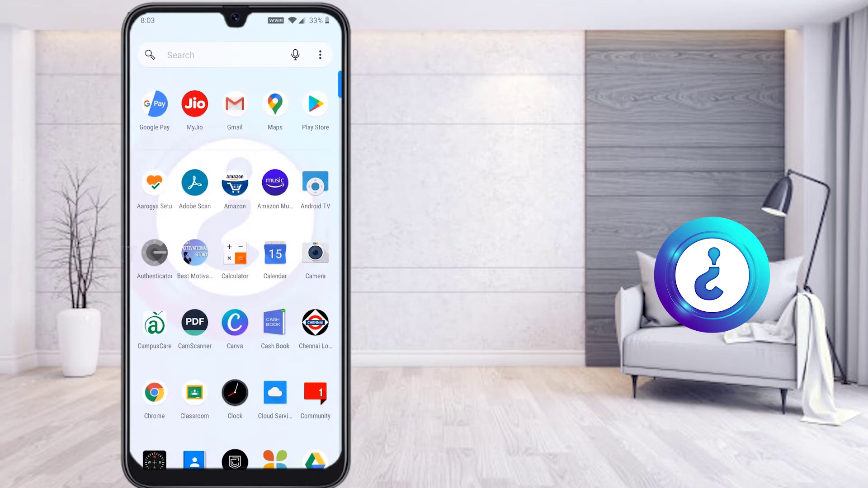
Search the app drawer for 'Wor' and launch Microsoft Word from the results
scroll(235, 271, down, 6)
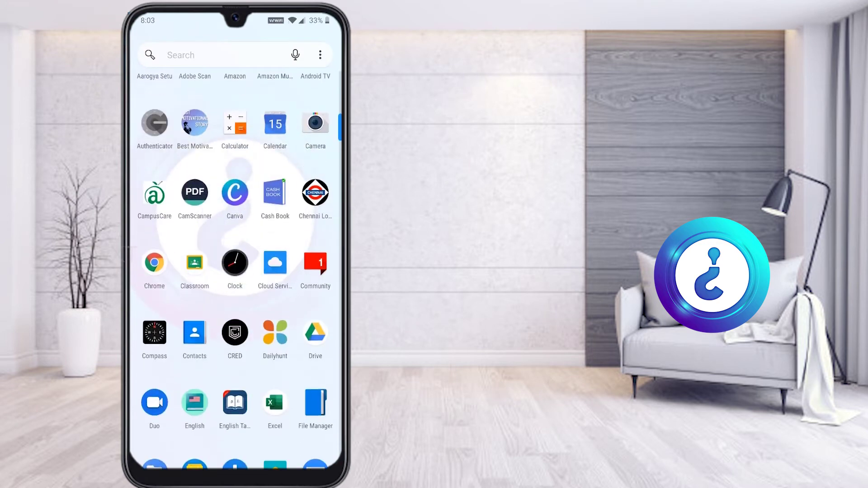
scroll(235, 271, up, 6)
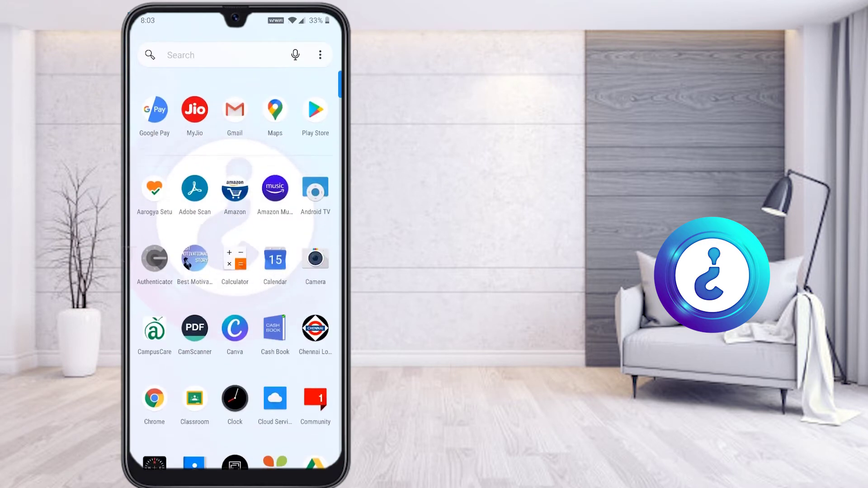
click(226, 55)
text(Wor)
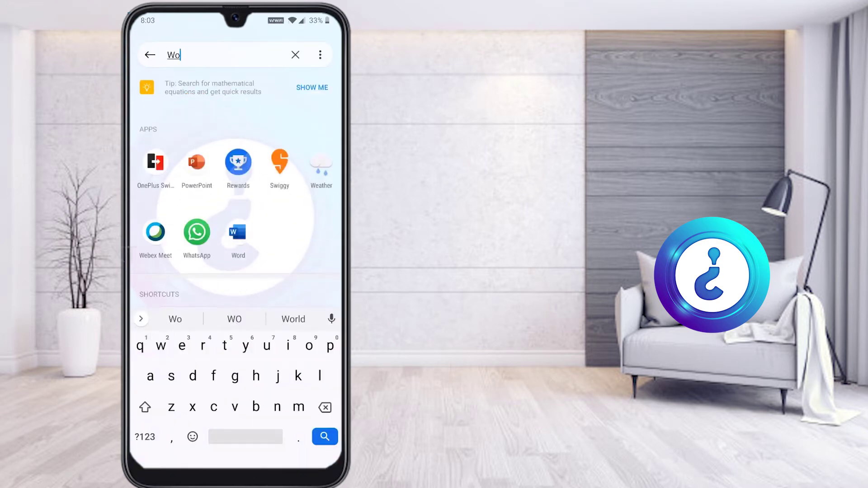
click(155, 232)
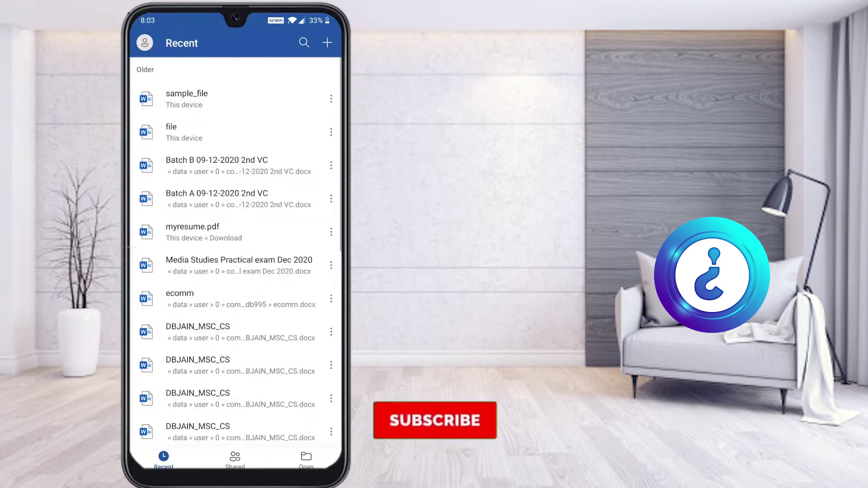
Start a new Word document, saving to This device > Documents instead of OneDrive - Personal
click(327, 42)
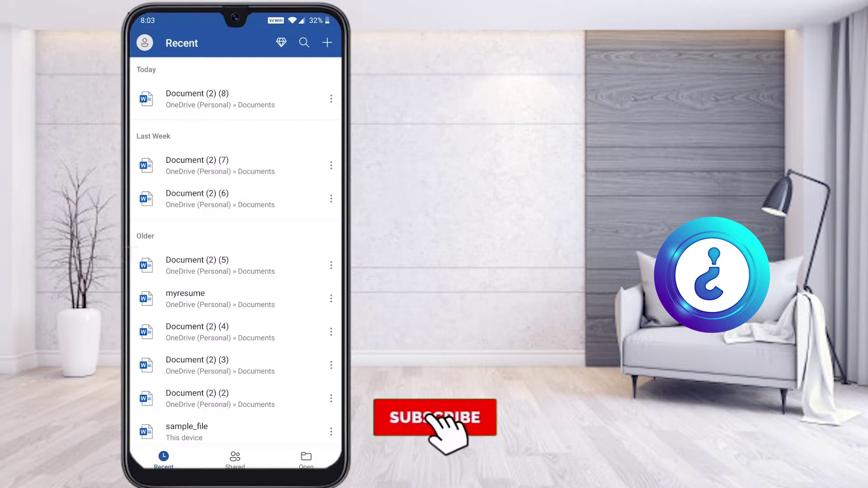
click(327, 44)
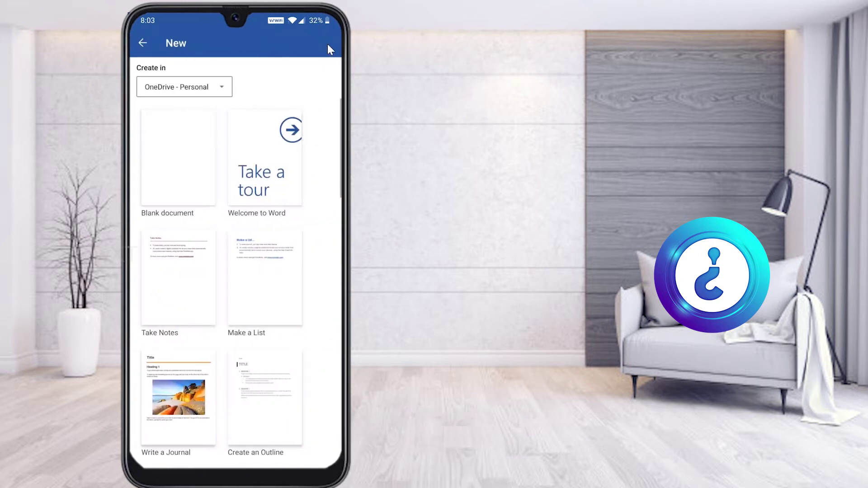
click(206, 88)
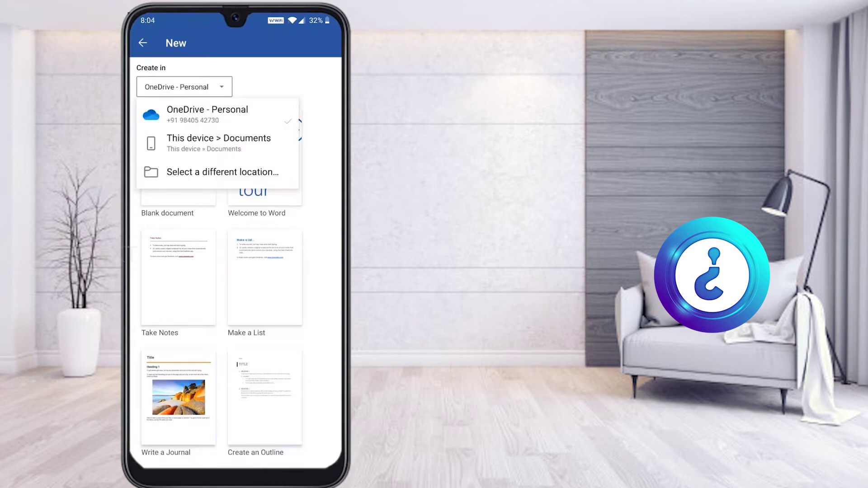
click(218, 143)
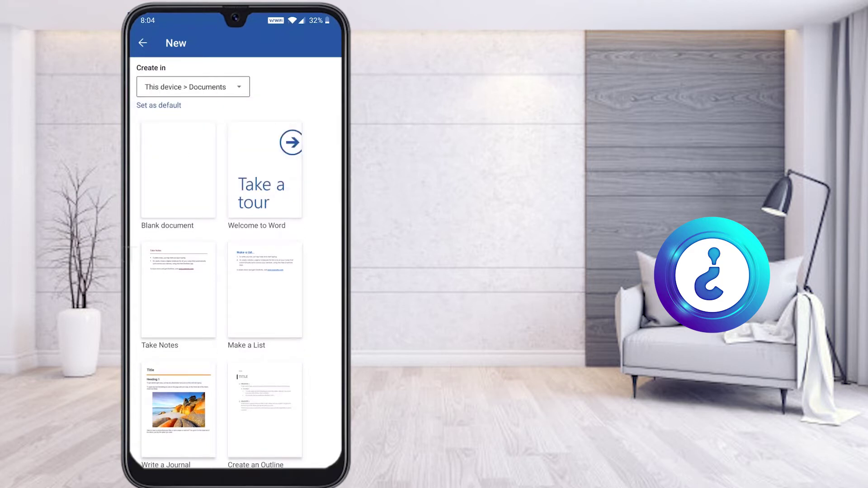
Create a blank document, then search Google for 'marketing' in Chrome
click(178, 169)
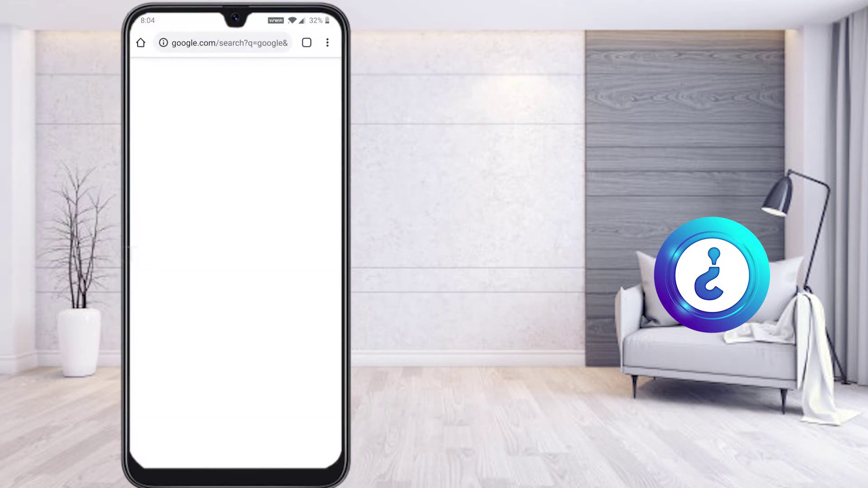
click(183, 101)
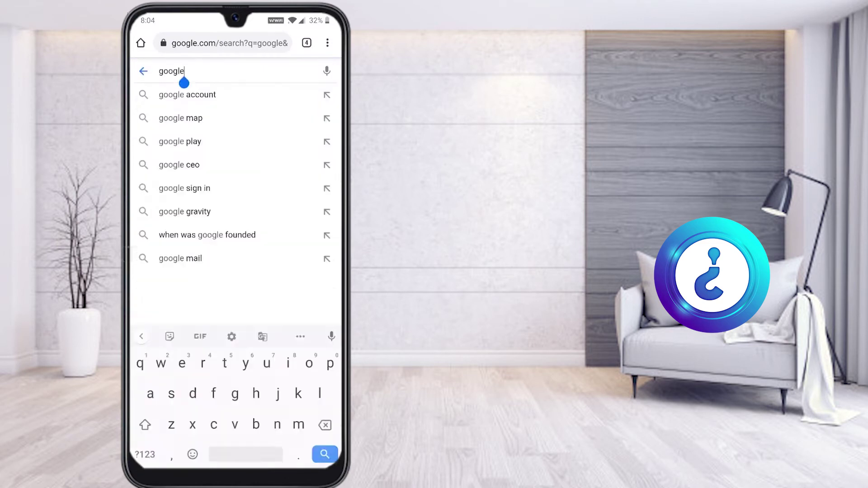
key(BackSpace)
key(BackSpace)
key(BackSpace)
key(BackSpace)
key(BackSpace)
key(BackSpace)
text(ma)
text(rketing)
key(Return)
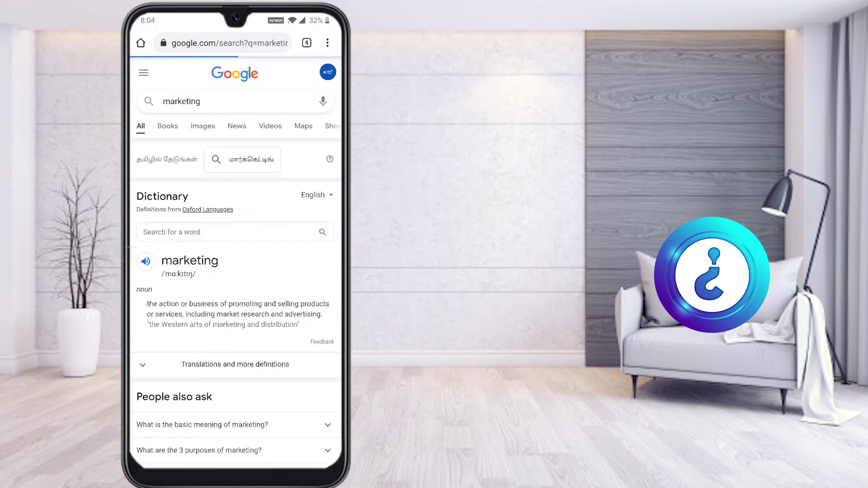
Select and copy the knowledge panel's full marketing definition paragraph
scroll(235, 263, down, 10)
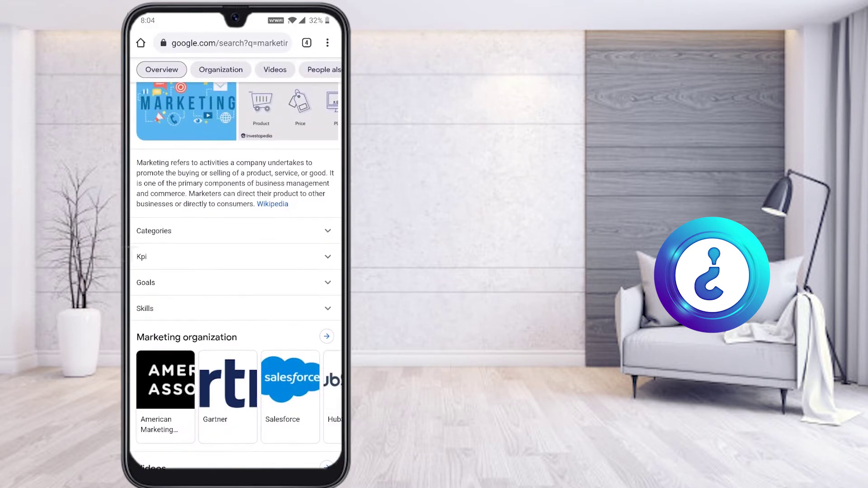
double_click(153, 163)
drag(174, 215, 260, 257)
click(153, 185)
Return to the blank Word document and paste the copied marketing definition
drag(235, 466, 246, 344)
drag(181, 253, 290, 253)
click(203, 240)
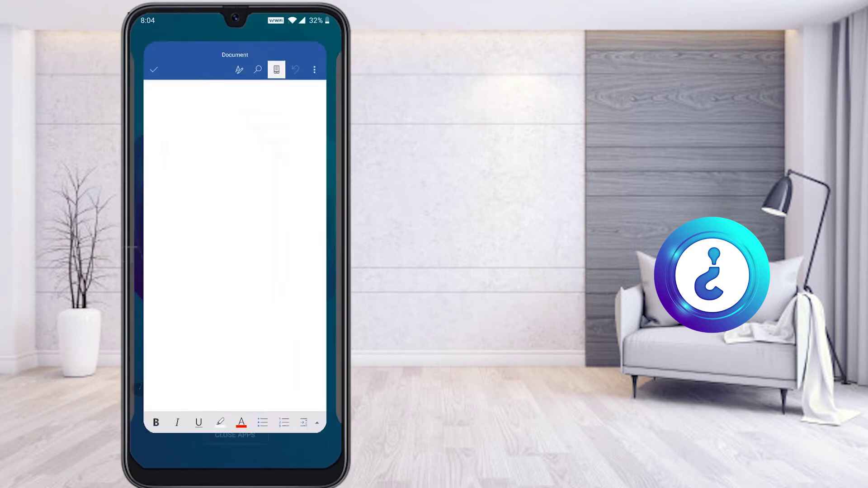
click(144, 76)
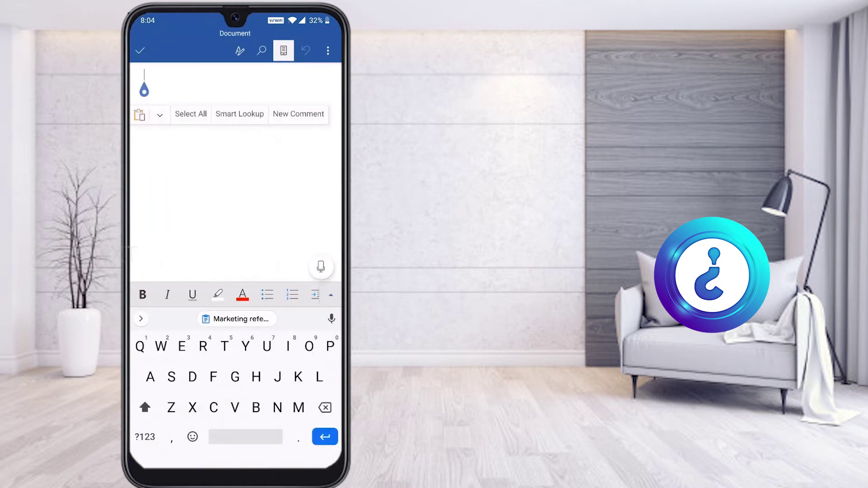
click(139, 114)
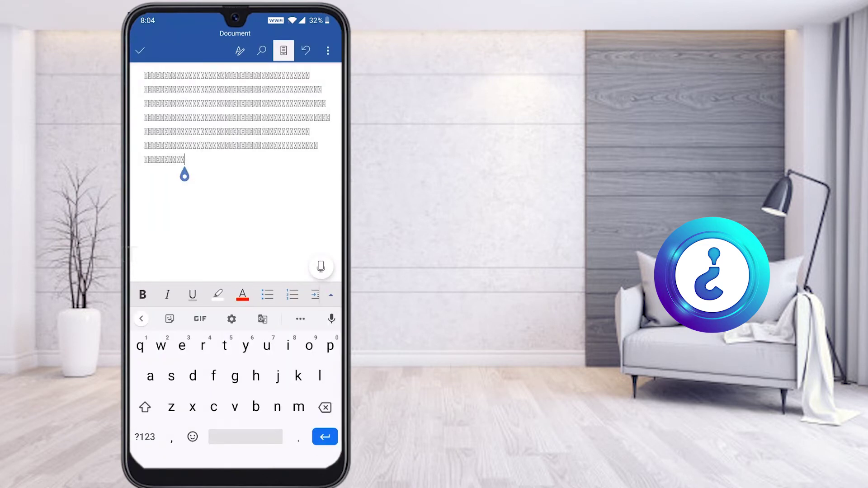
Select the pasted definition, change its font from the Home font list, then deselect
double_click(164, 89)
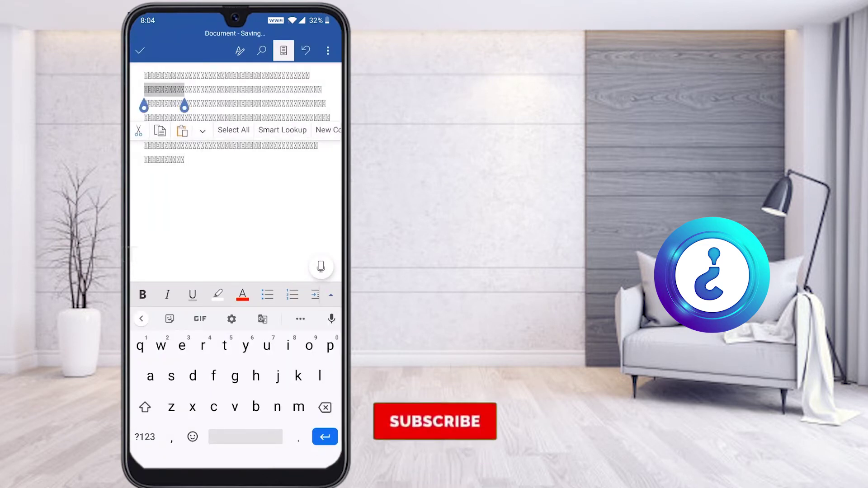
drag(144, 106, 189, 183)
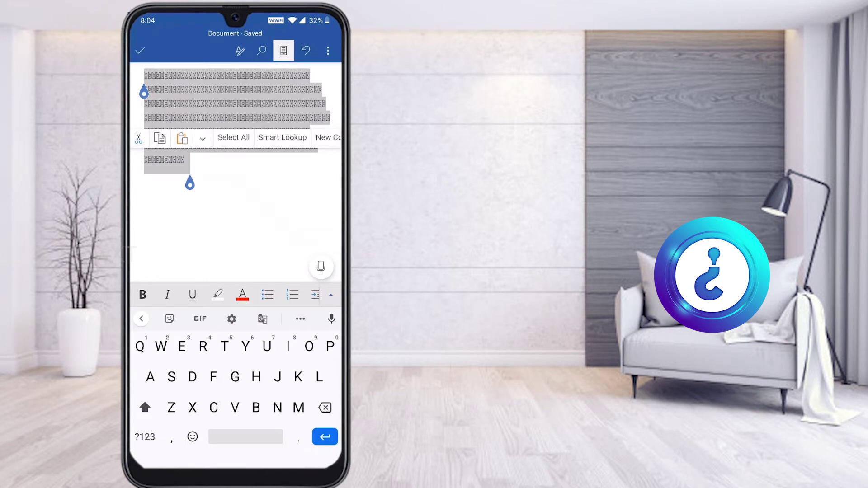
click(237, 47)
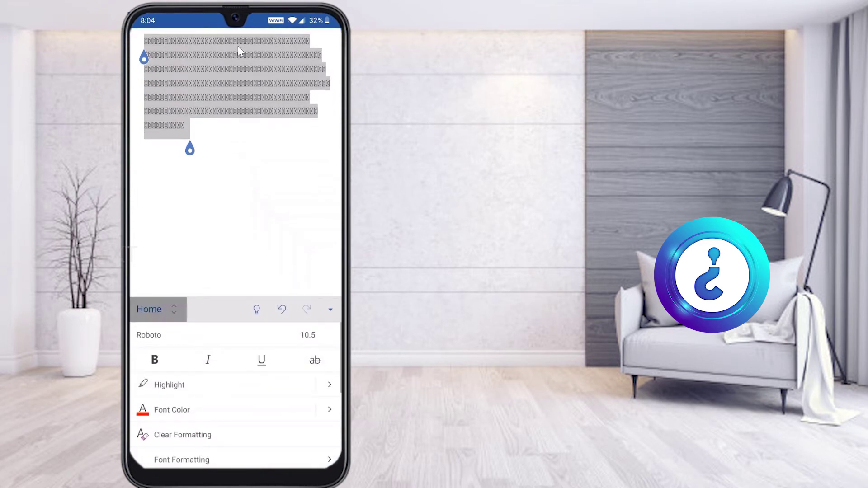
click(238, 46)
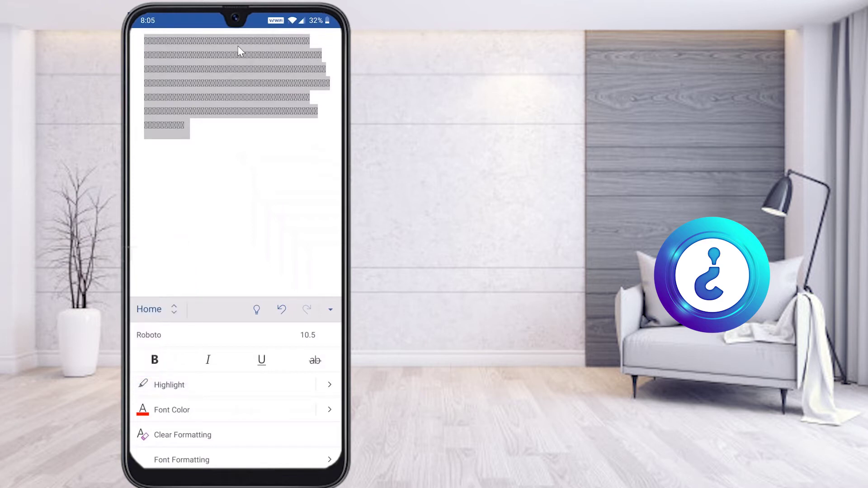
click(148, 335)
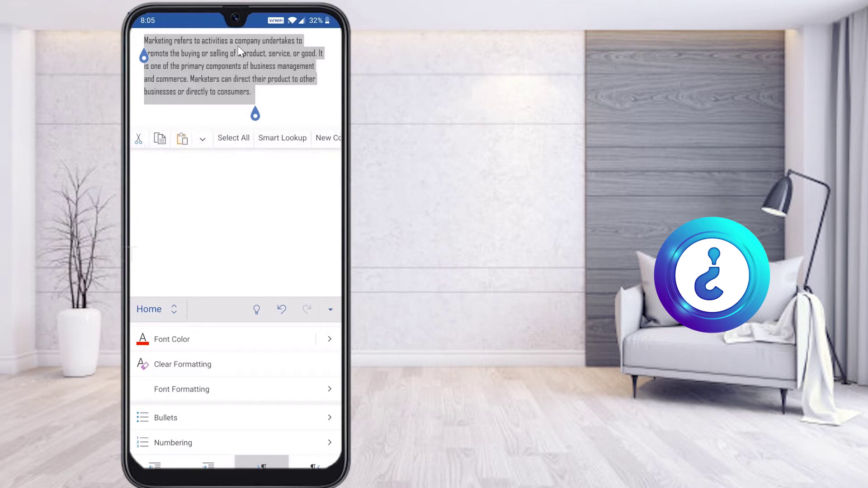
click(251, 91)
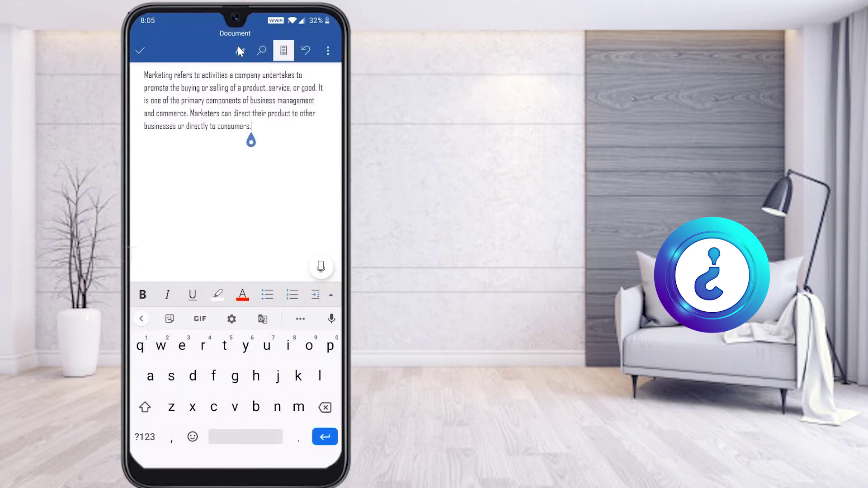
Add a paragraph break, rename the document 'assignment marketing', and close it to Recent
key(Return)
key(Return)
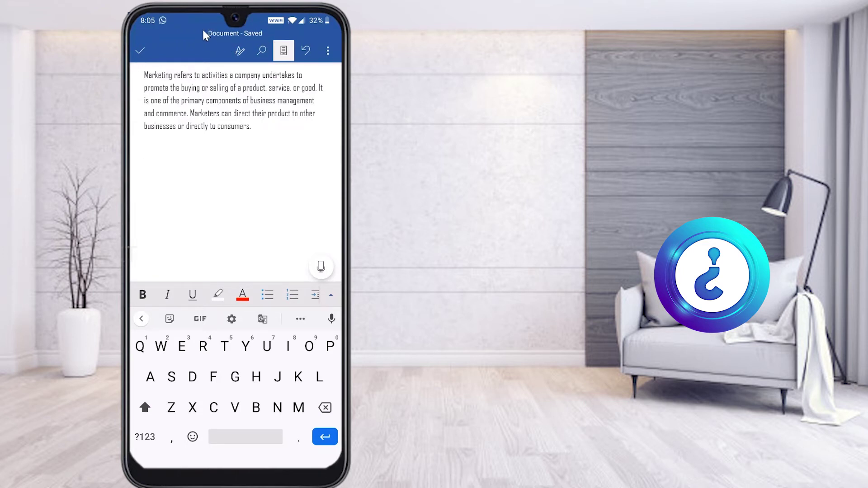
click(235, 33)
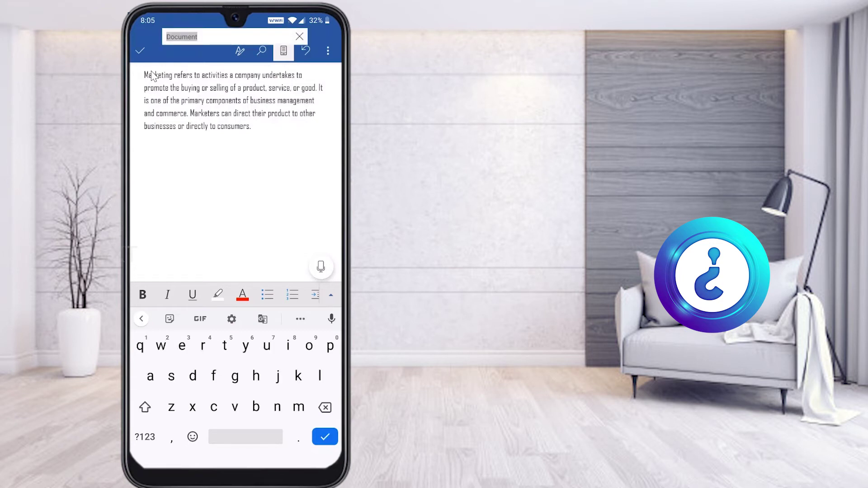
text(assignment marketing)
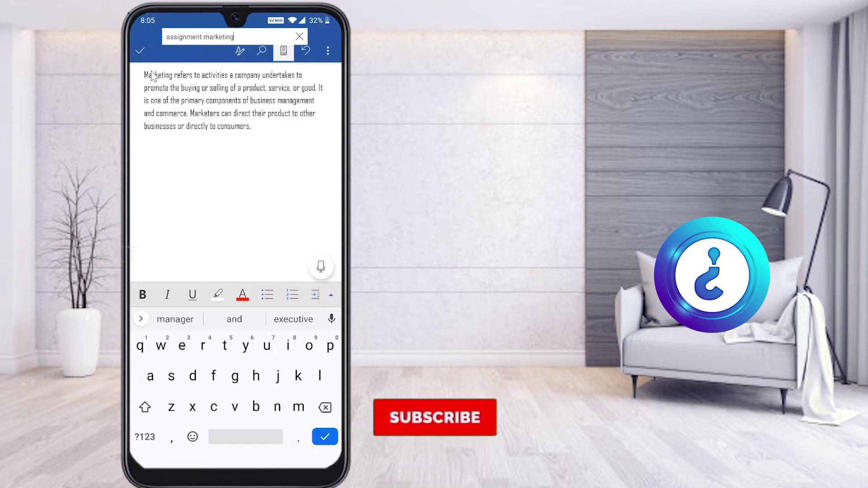
key(Return)
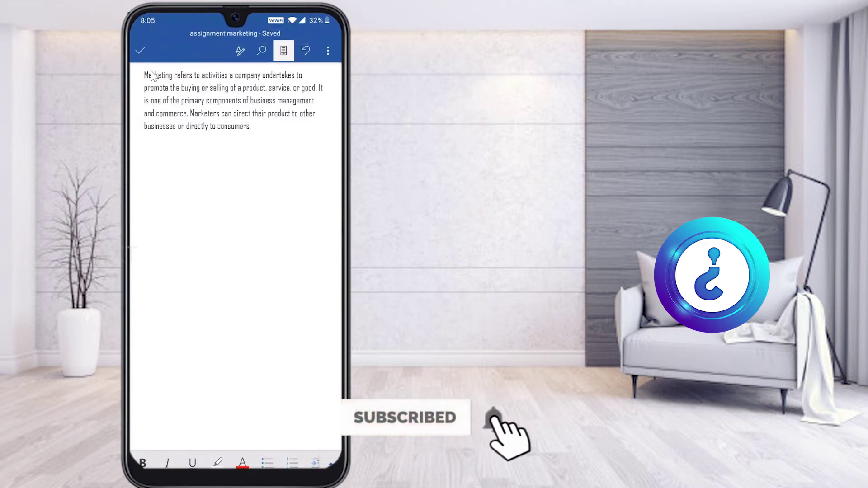
click(140, 50)
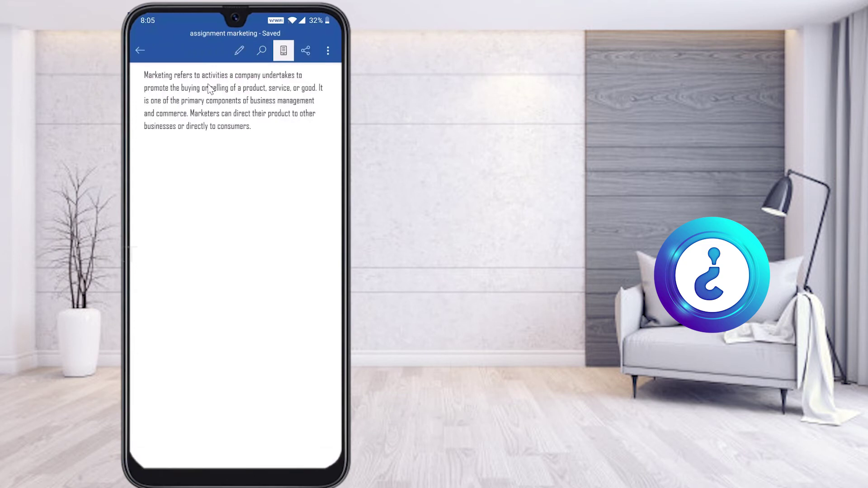
key(Escape)
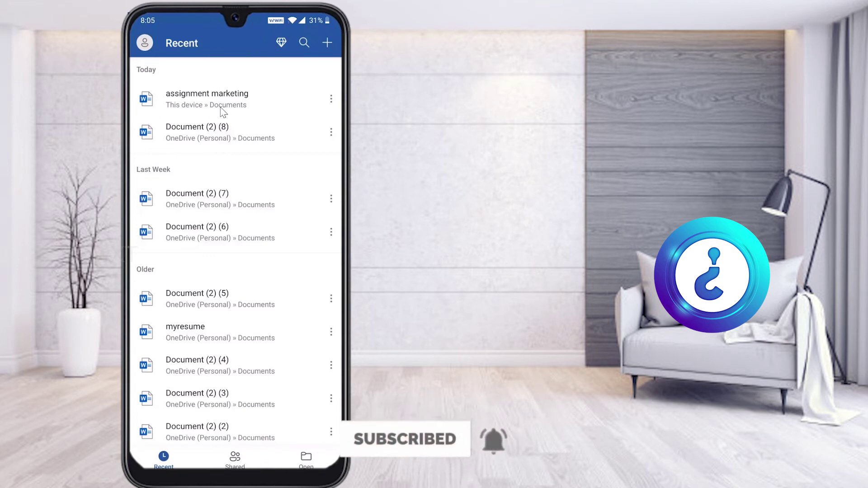
Check the new-document location is This device > Documents, then go to the home screen
click(326, 43)
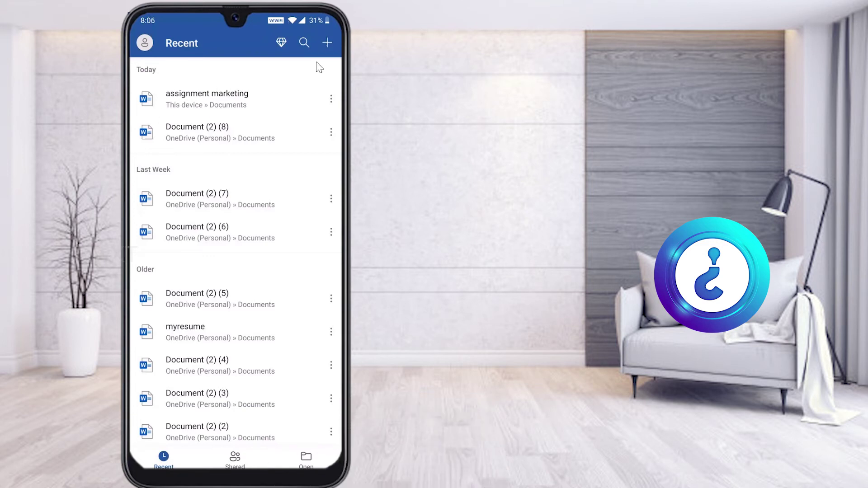
click(193, 86)
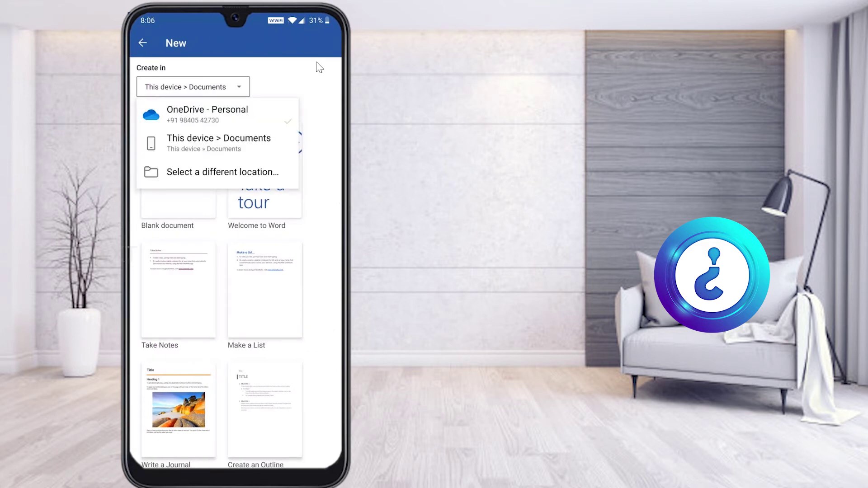
click(219, 143)
click(143, 43)
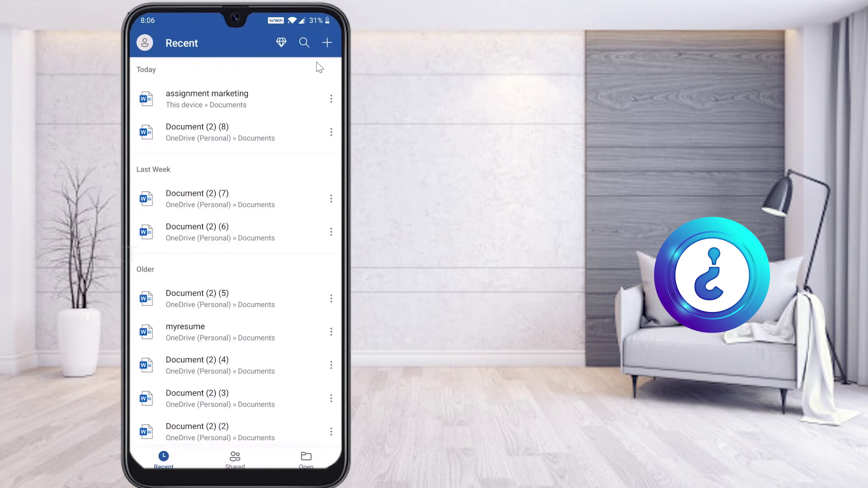
key(Home)
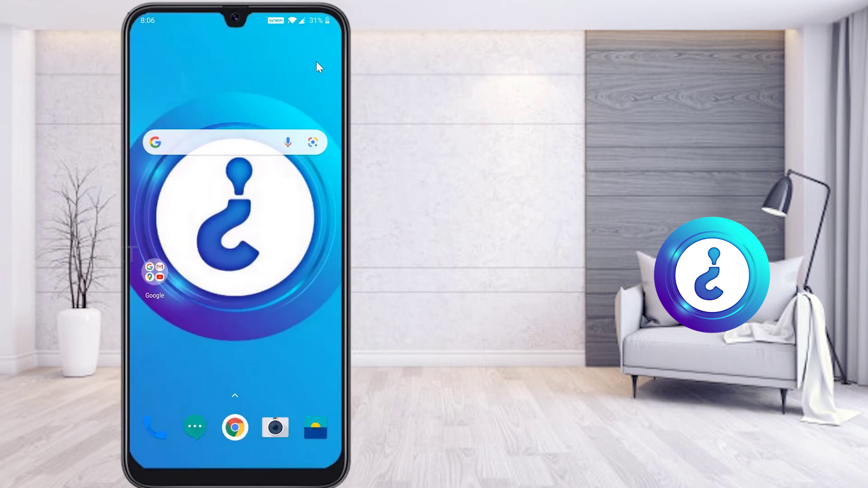
Launch Classroom via an app-drawer search for 'Cla' and open the Marketing assignment's Google Form
drag(235, 361, 235, 181)
scroll(235, 289, down, 15)
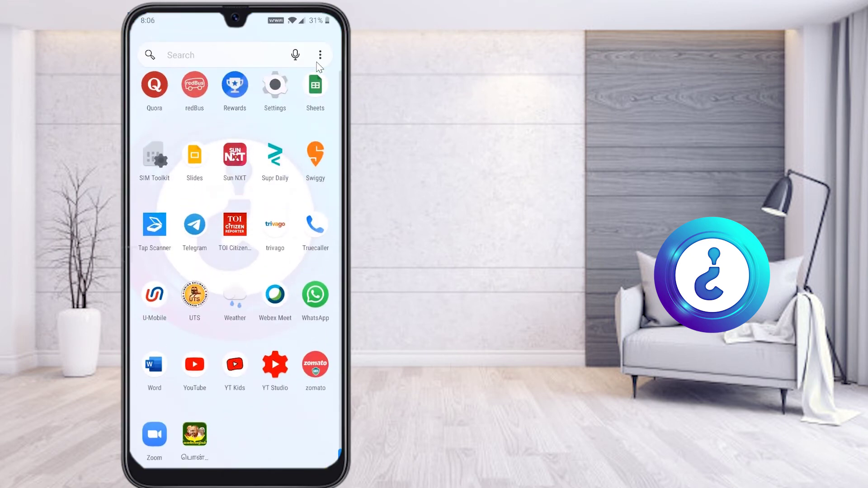
click(217, 55)
text(Cla)
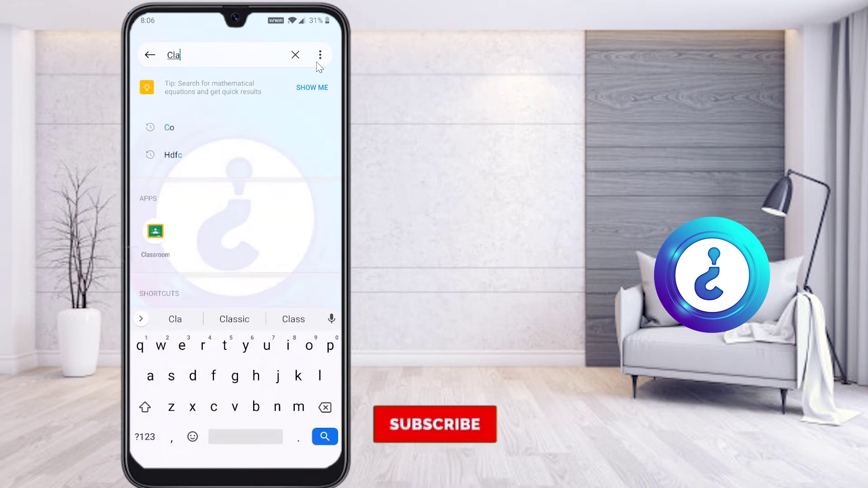
key(Return)
click(181, 160)
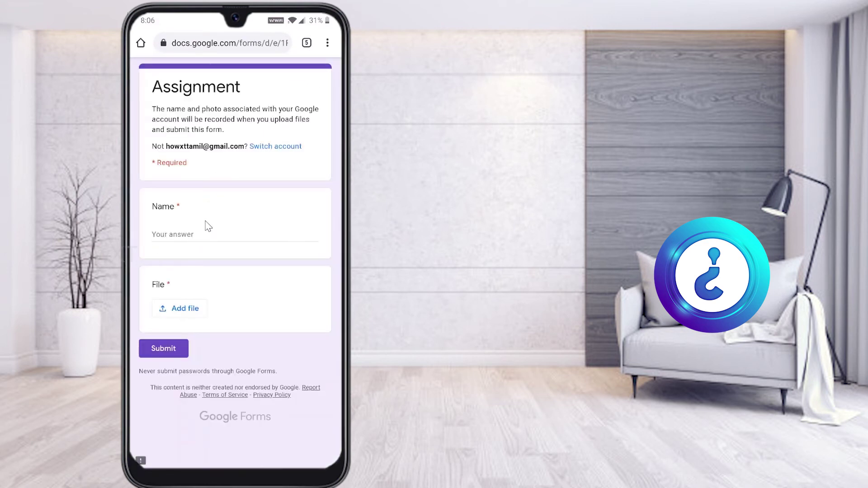
Enter the student's name in the Name field and open the Insert file dialog
text(Ma)
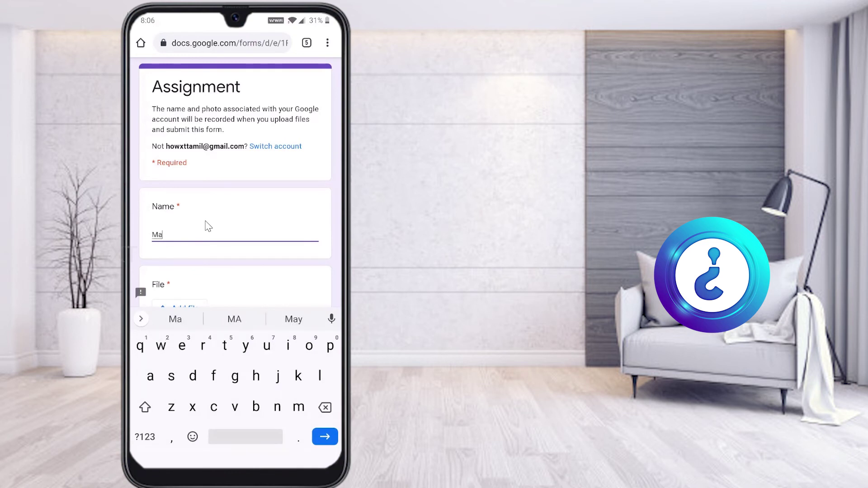
text(rtin)
scroll(208, 226, down, 3)
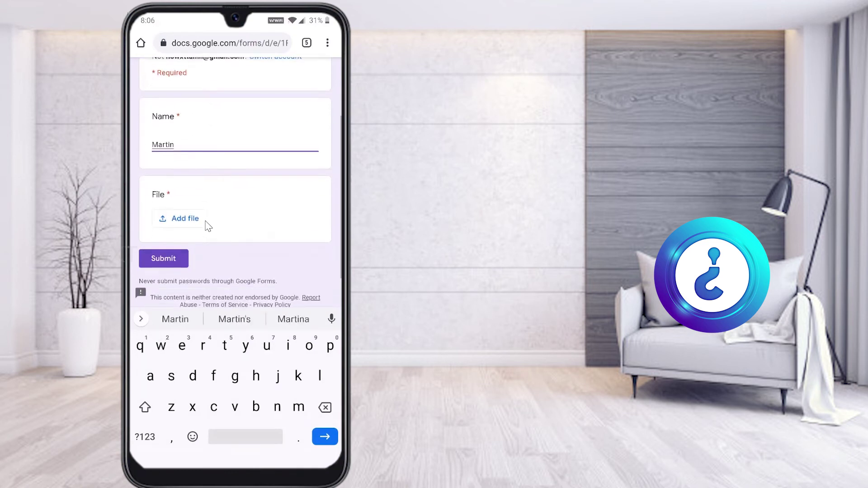
click(204, 218)
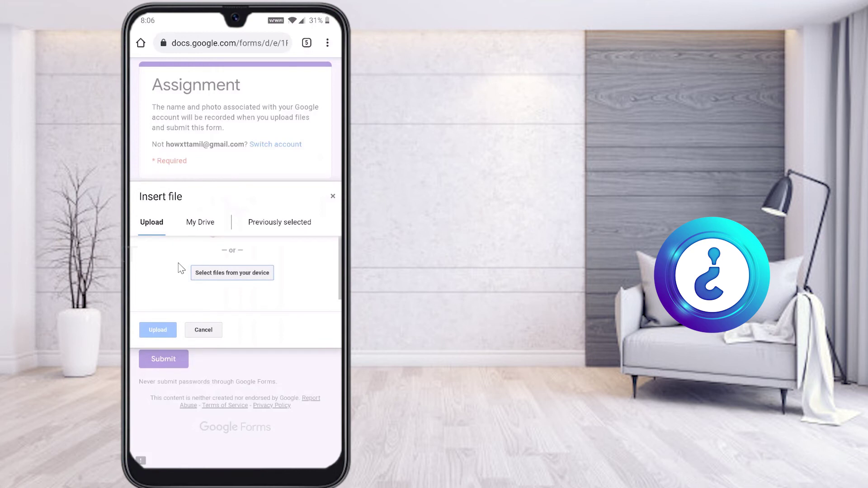
Attach assignment marketing.docx from the phone's Files, filtered to Documents, for upload
click(225, 282)
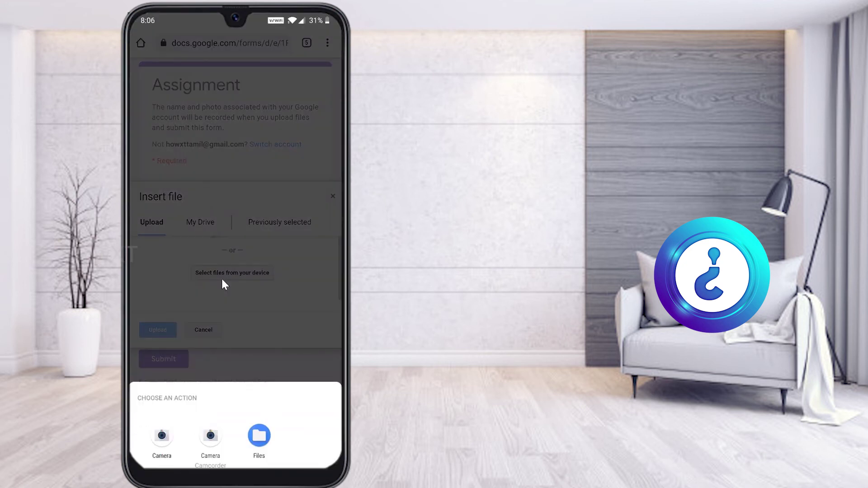
click(260, 456)
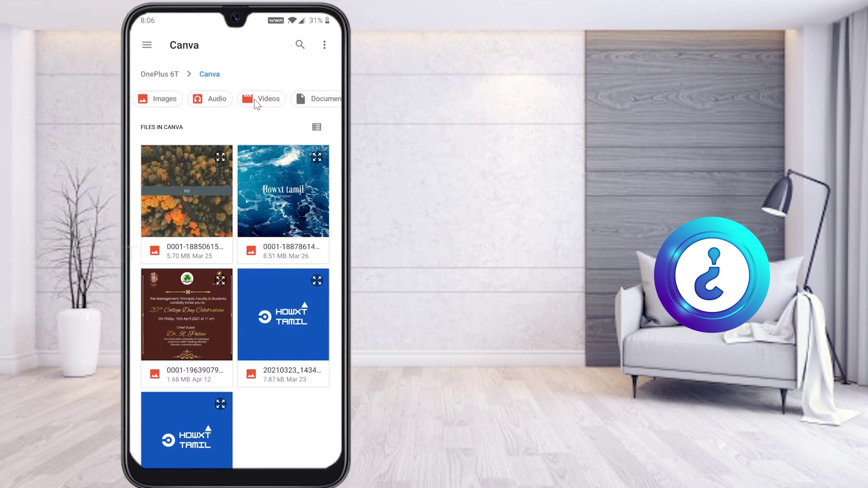
click(319, 101)
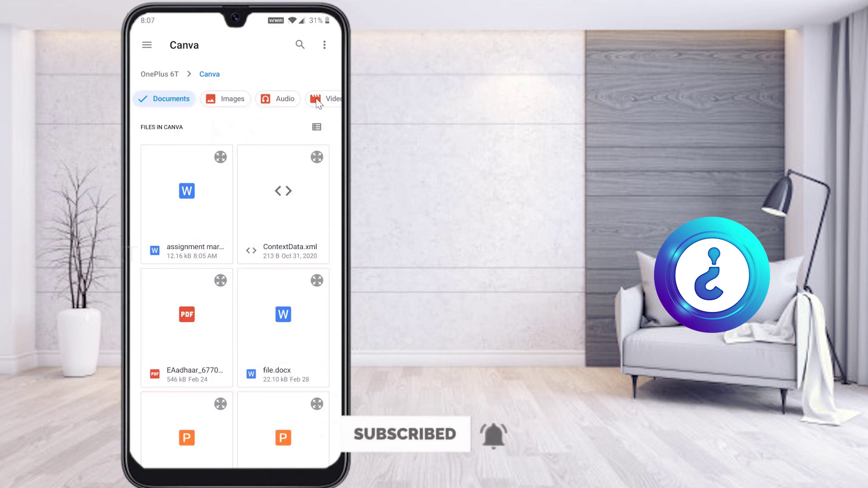
click(198, 214)
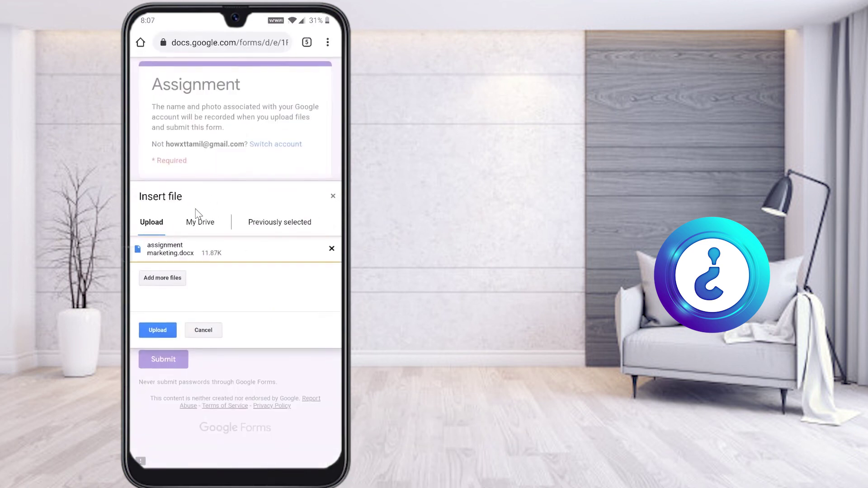